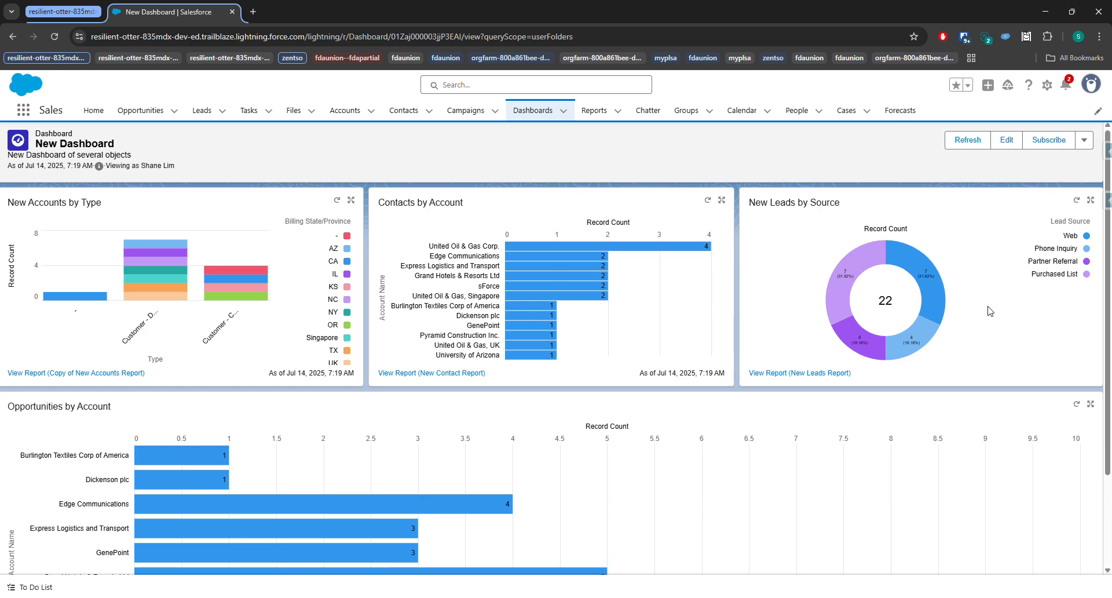
# - View the full report behind the New Leads by Source chart and its records for the Web segment, returning to the dashboard each time
pyautogui.click(799, 372)
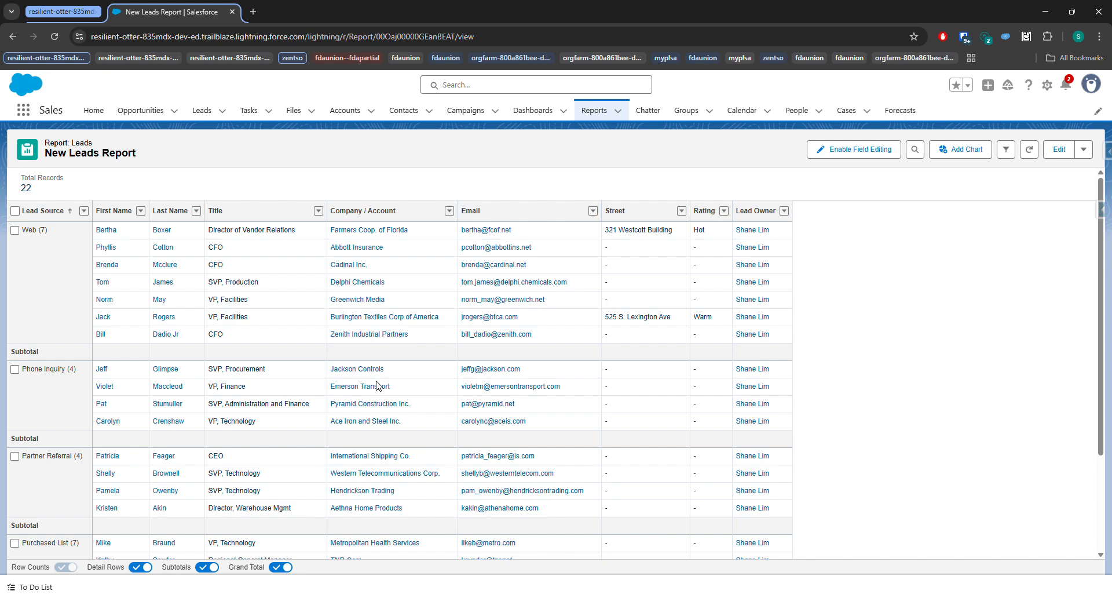
pyautogui.click(13, 36)
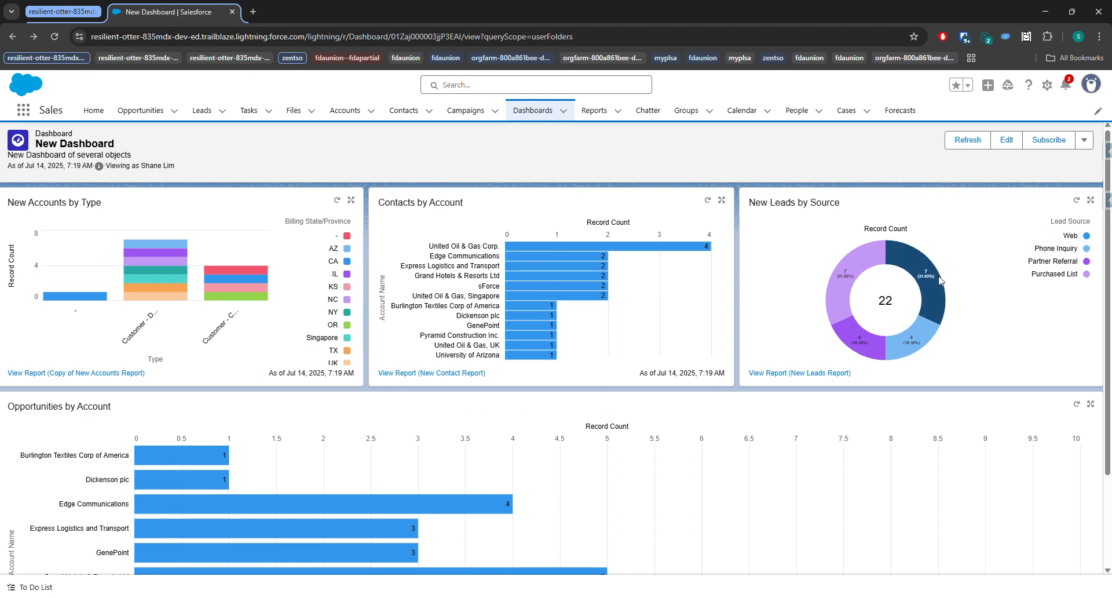
pyautogui.moveTo(934, 288)
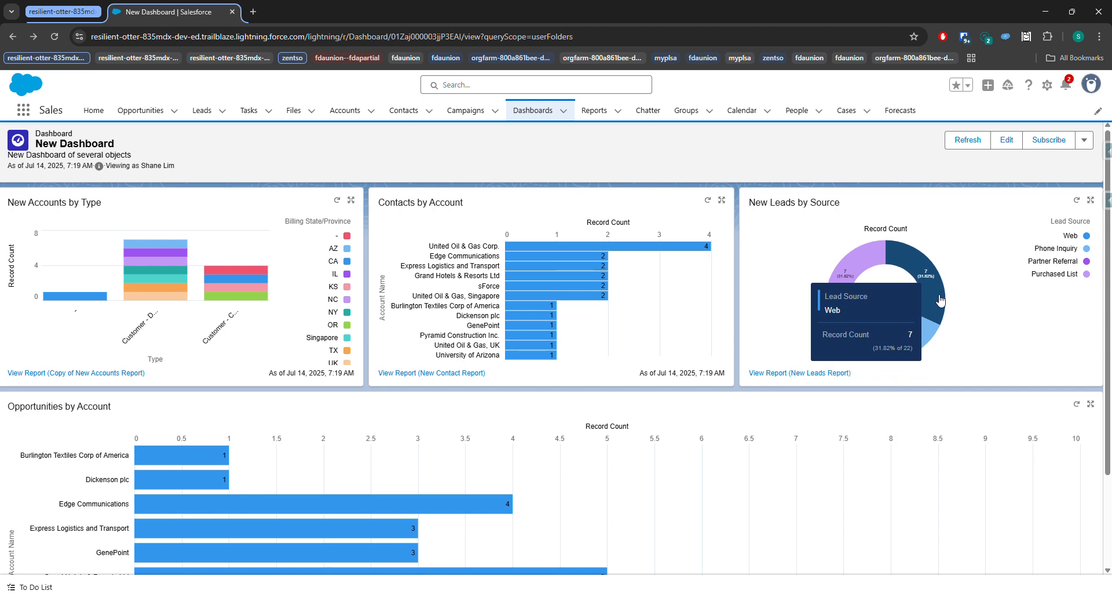
pyautogui.click(940, 300)
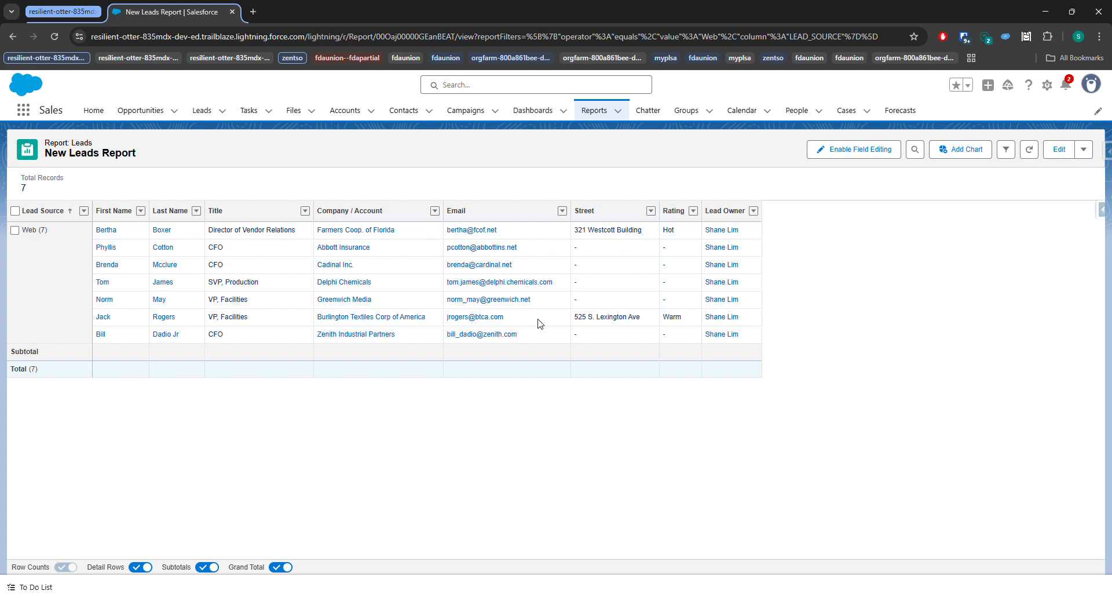
pyautogui.click(12, 37)
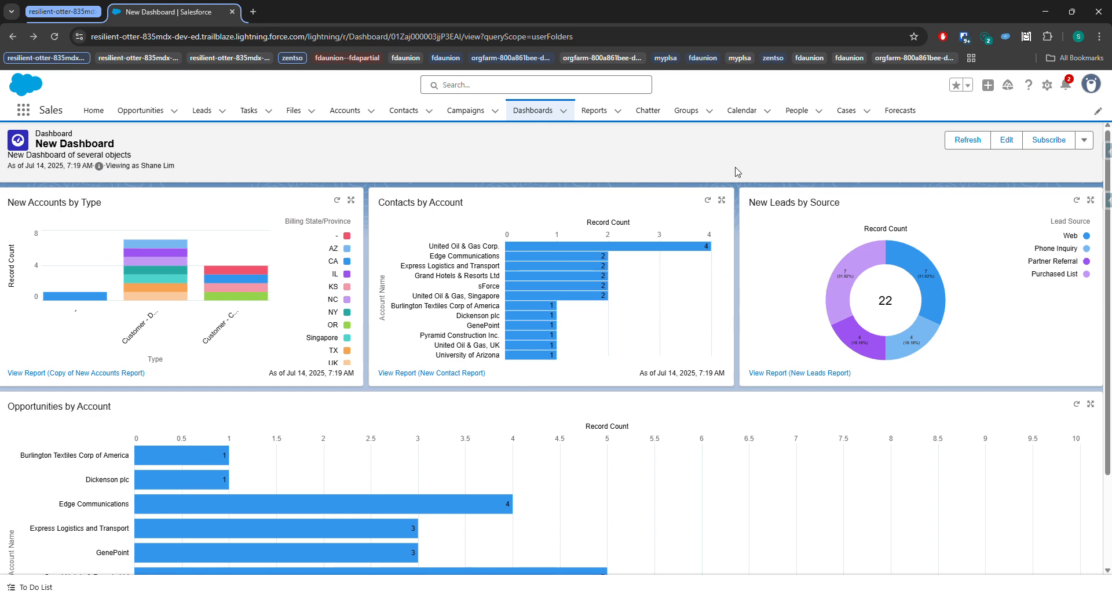
# - Edit the dashboard and remove the New Leads by Source chart
pyautogui.click(1006, 139)
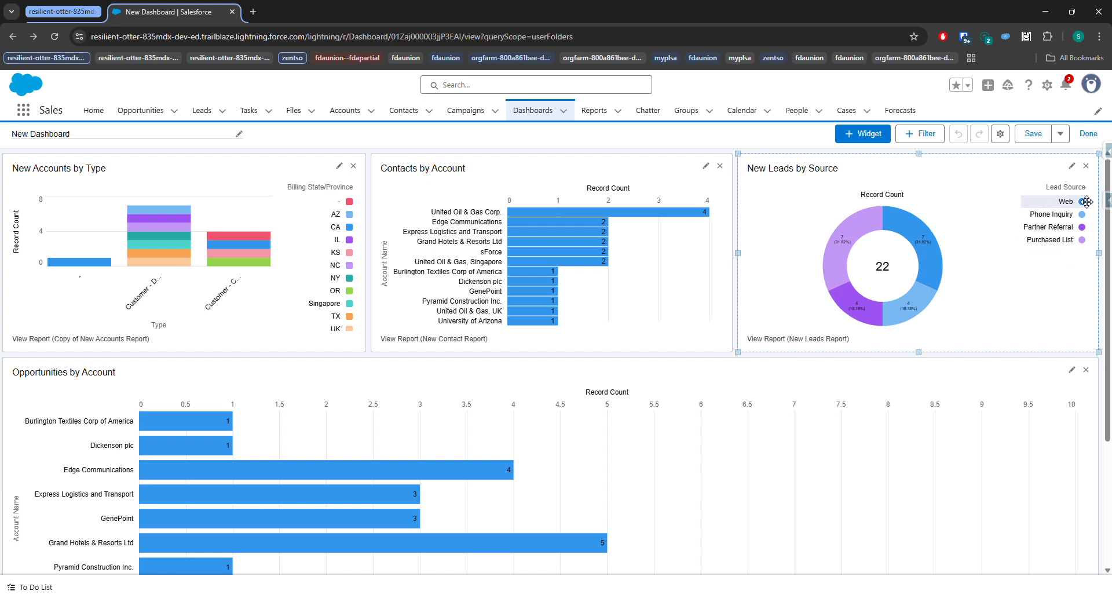
pyautogui.click(1086, 167)
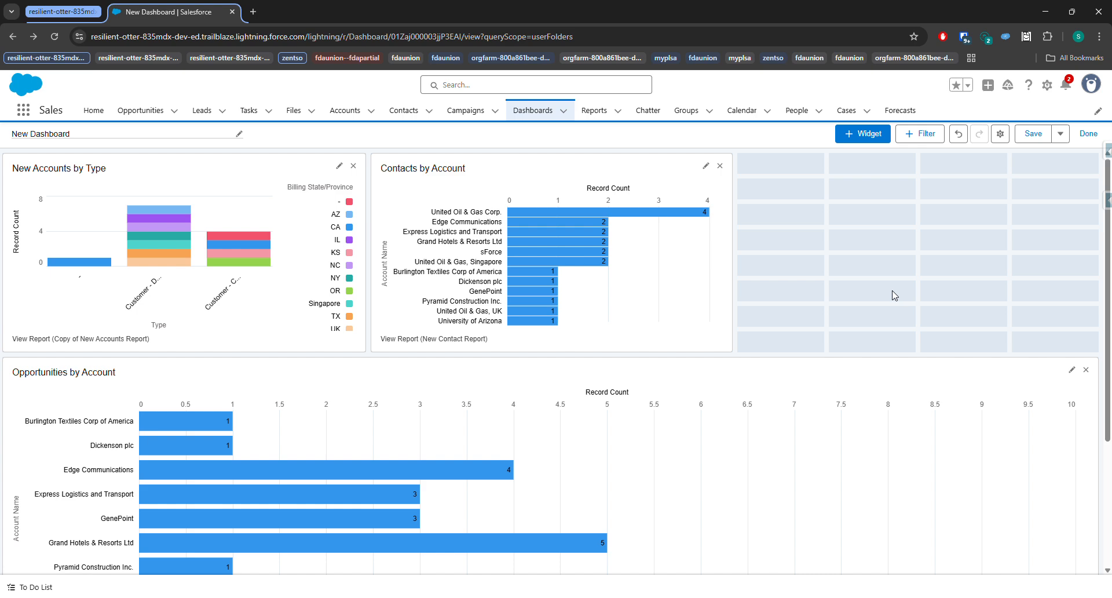
# - Start a new dashboard filter based on the Active field from Account: Custom Info
pyautogui.click(915, 137)
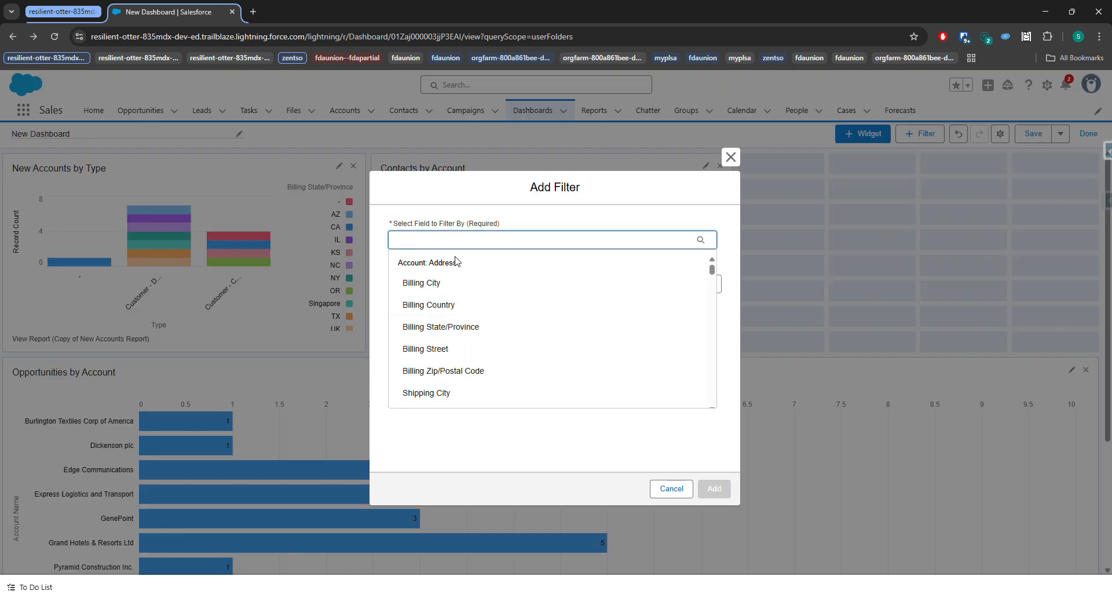
pyautogui.write('Active')
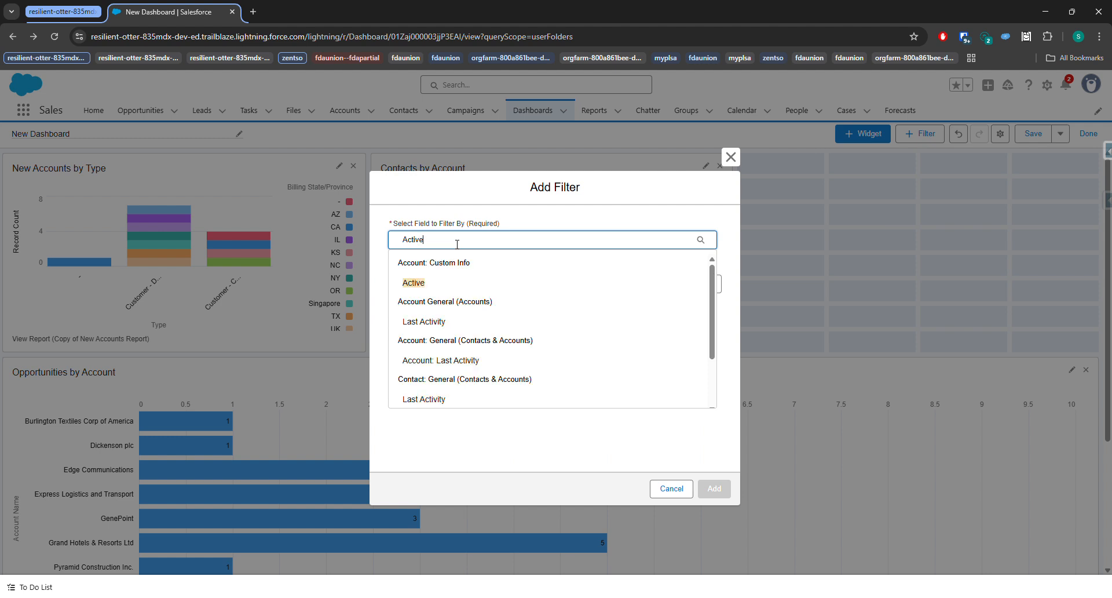
pyautogui.click(489, 295)
pyautogui.click(451, 241)
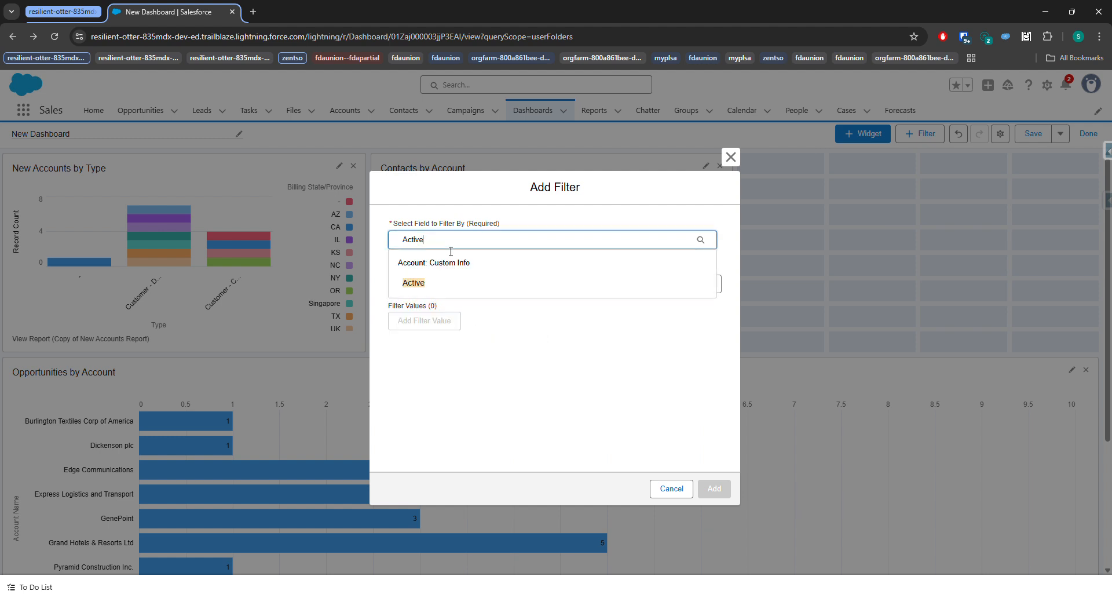
pyautogui.click(443, 282)
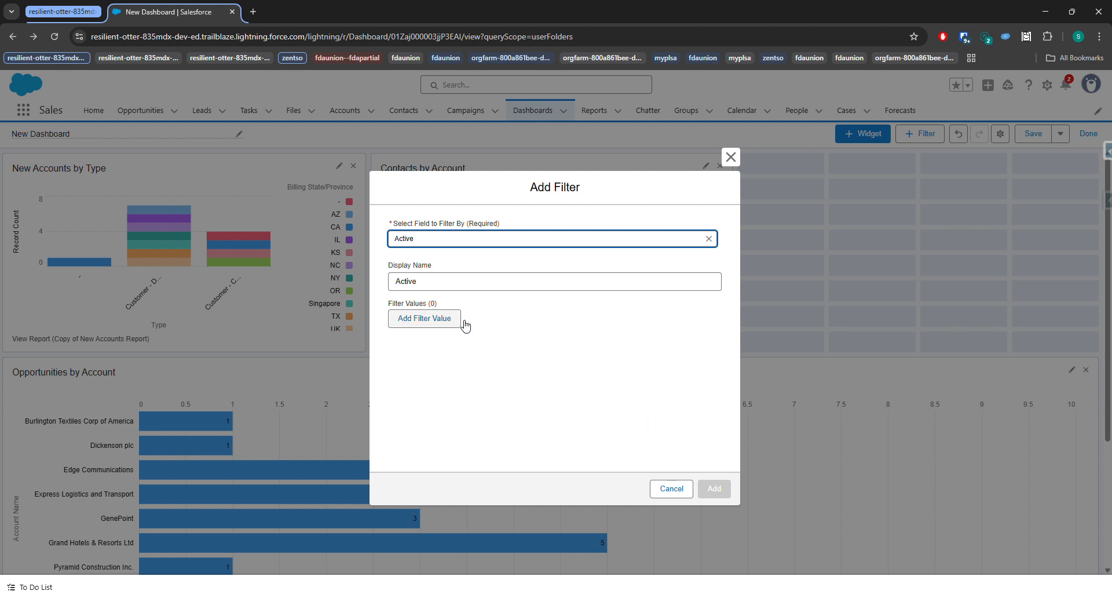
# - Give the Active filter a first value with the operator equals and the value No
pyautogui.click(430, 322)
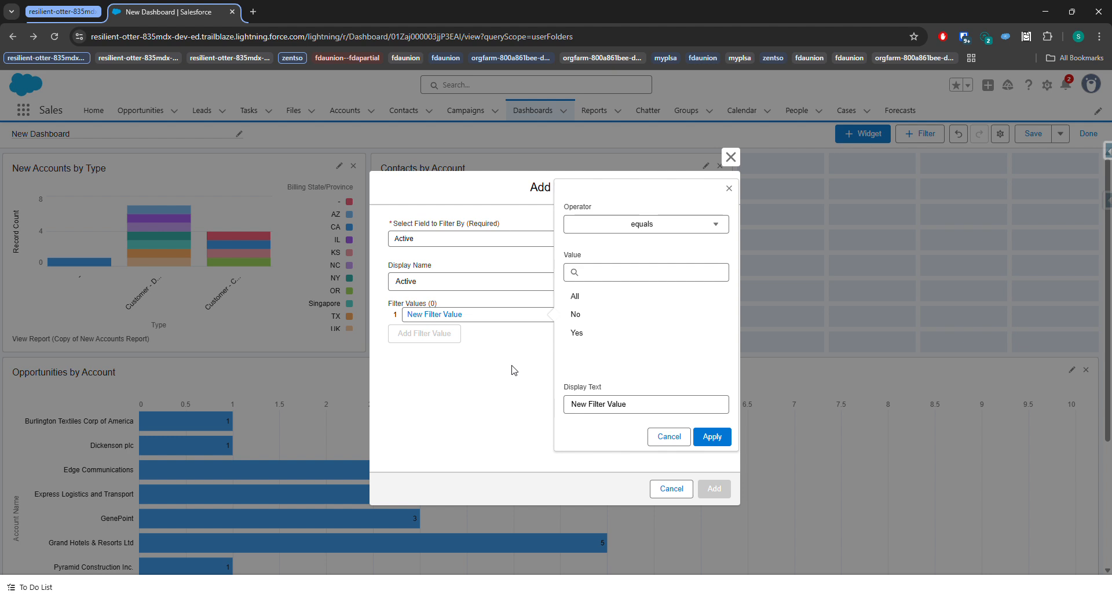
pyautogui.click(610, 296)
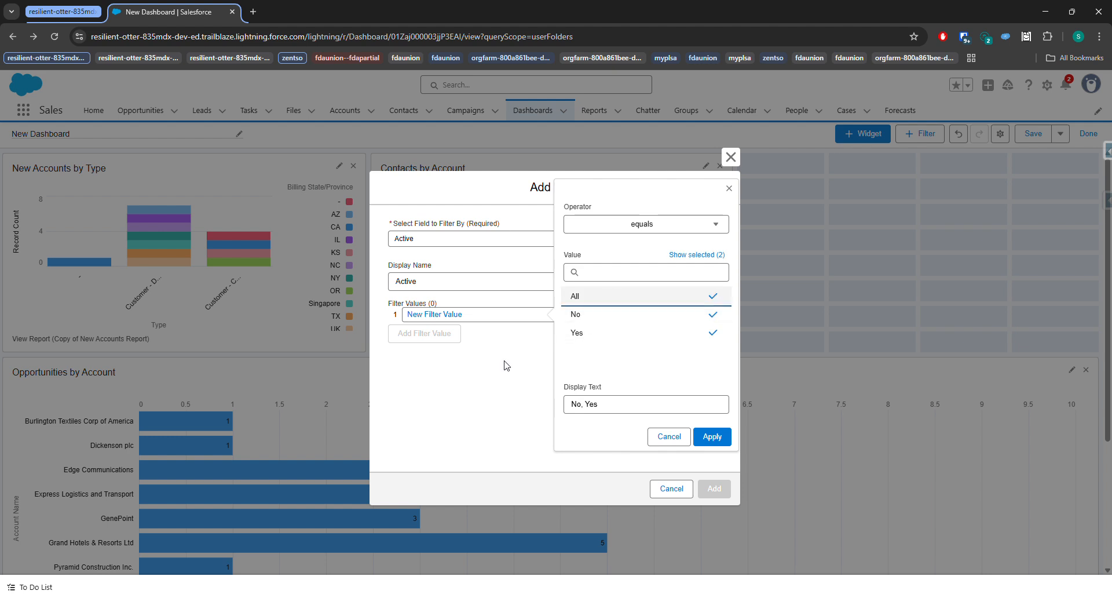
pyautogui.click(697, 314)
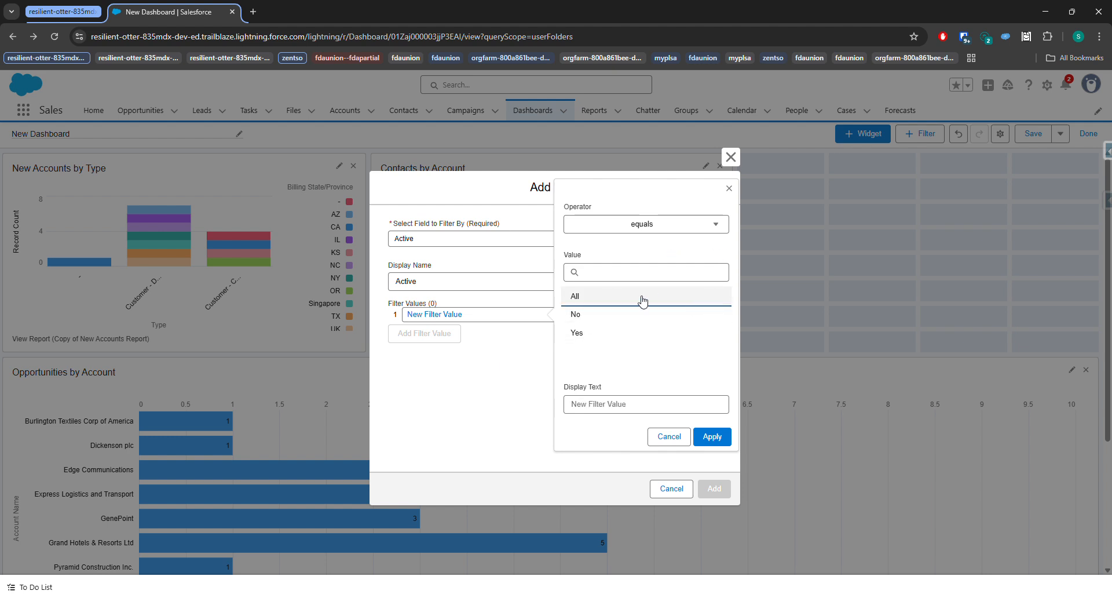
pyautogui.click(596, 321)
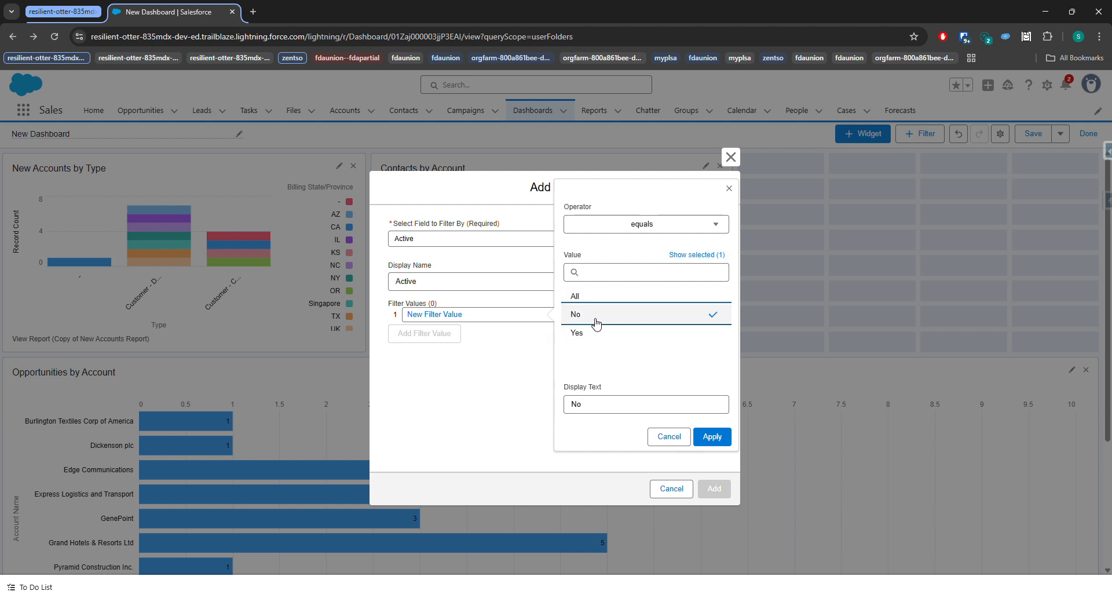
pyautogui.click(712, 436)
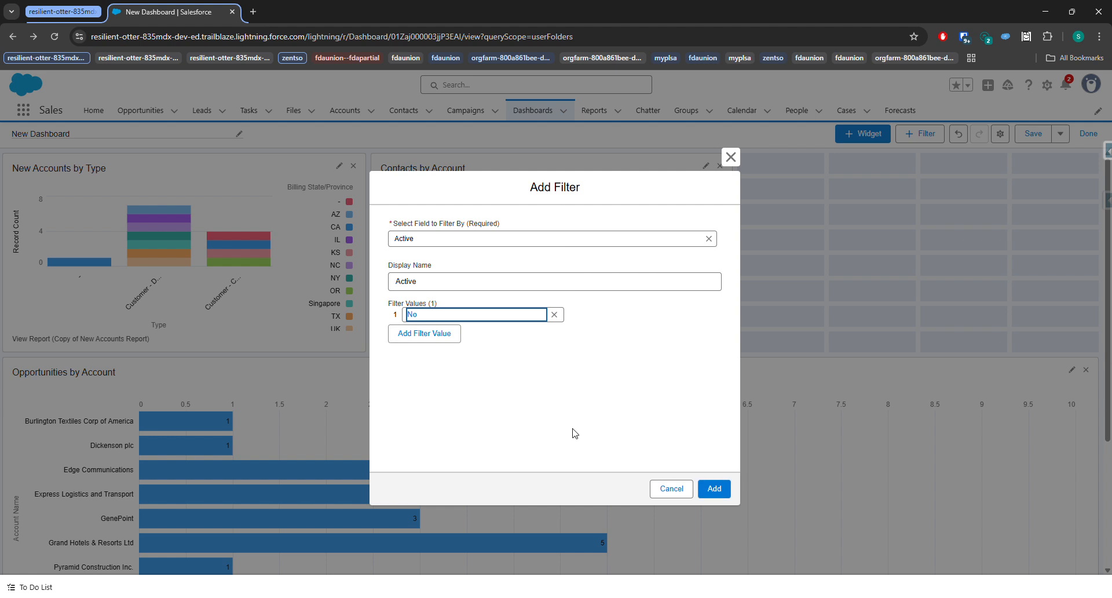
# - Give the Active filter two more equals values: one for Yes and one selecting both No and Yes
pyautogui.click(425, 336)
pyautogui.click(578, 350)
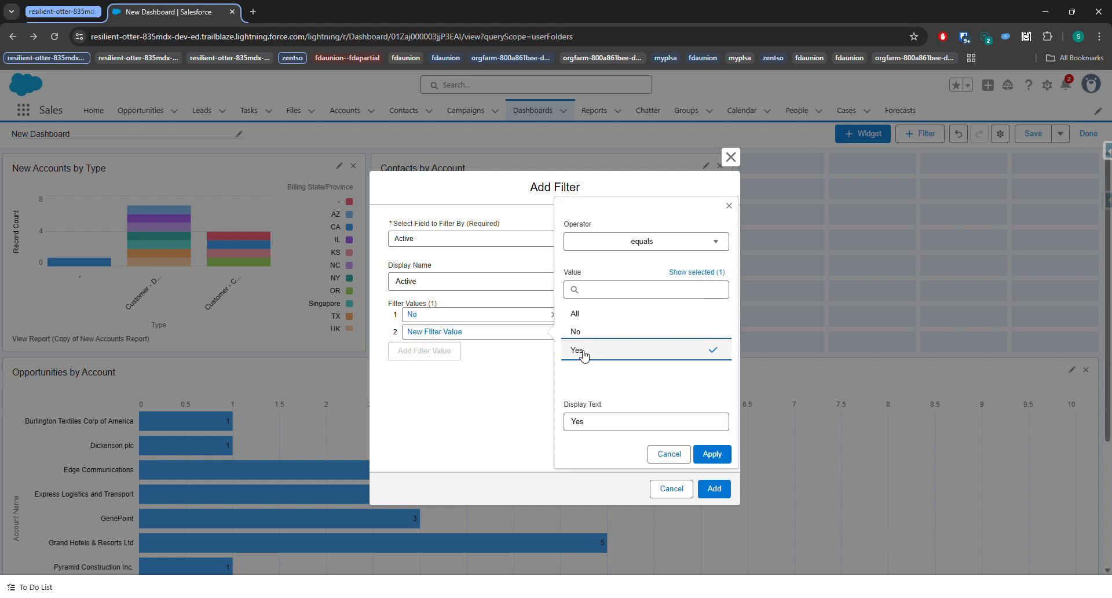
pyautogui.click(711, 454)
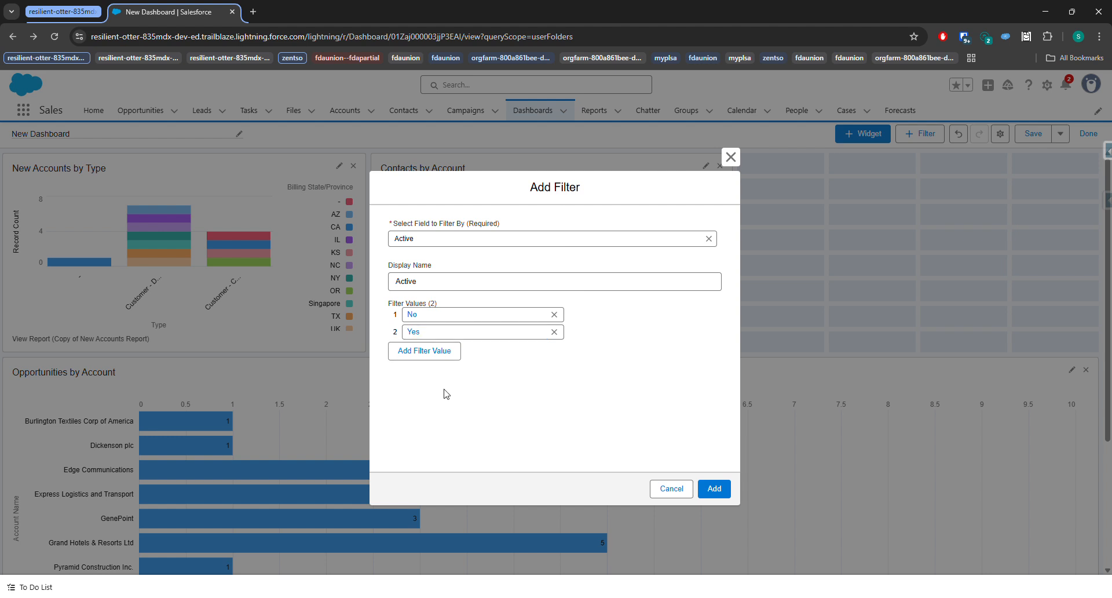
pyautogui.click(440, 360)
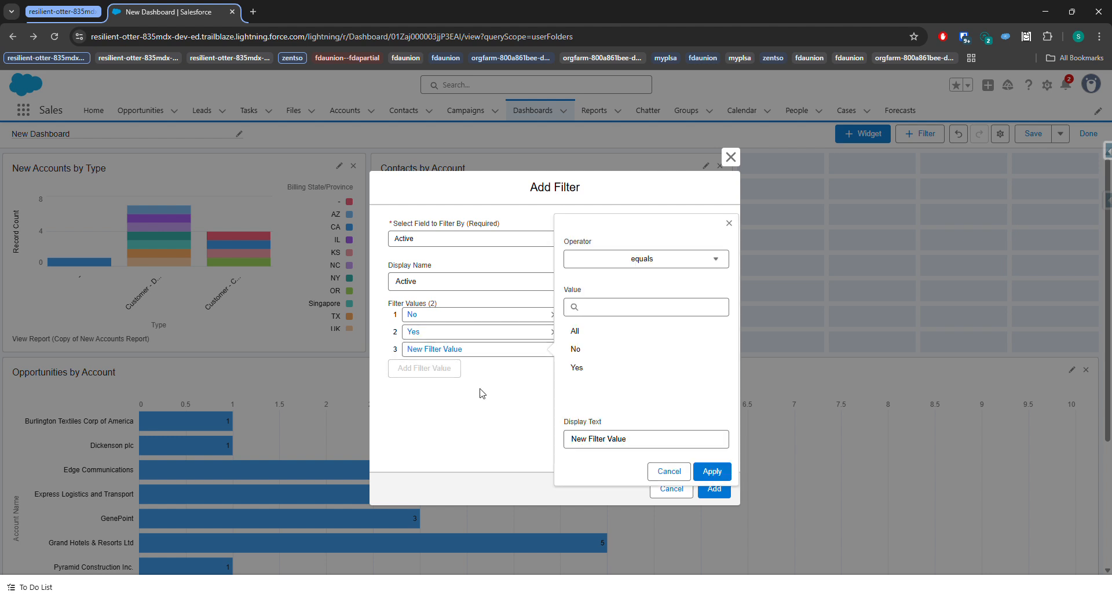
pyautogui.click(613, 333)
pyautogui.click(712, 471)
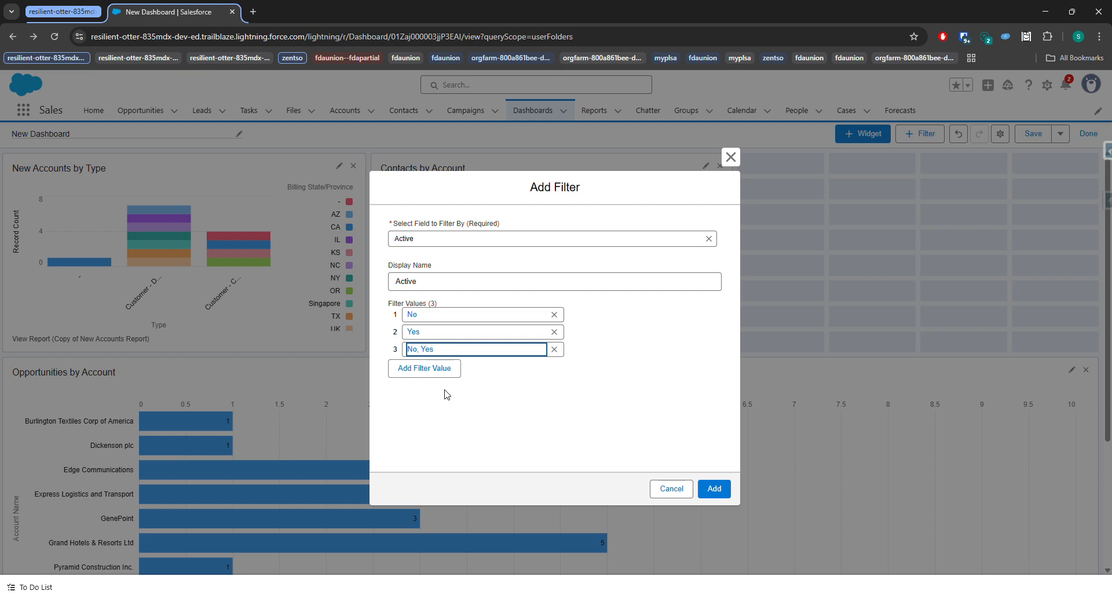
# - Add the Active filter to the dashboard, save the dashboard and finish editing
pyautogui.click(727, 494)
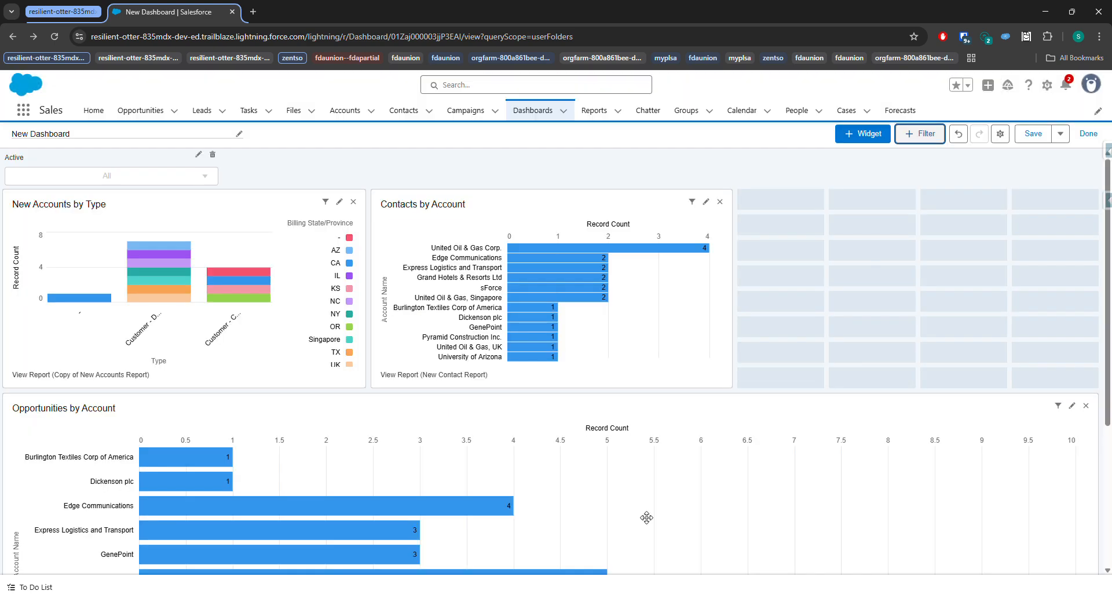
pyautogui.click(1032, 134)
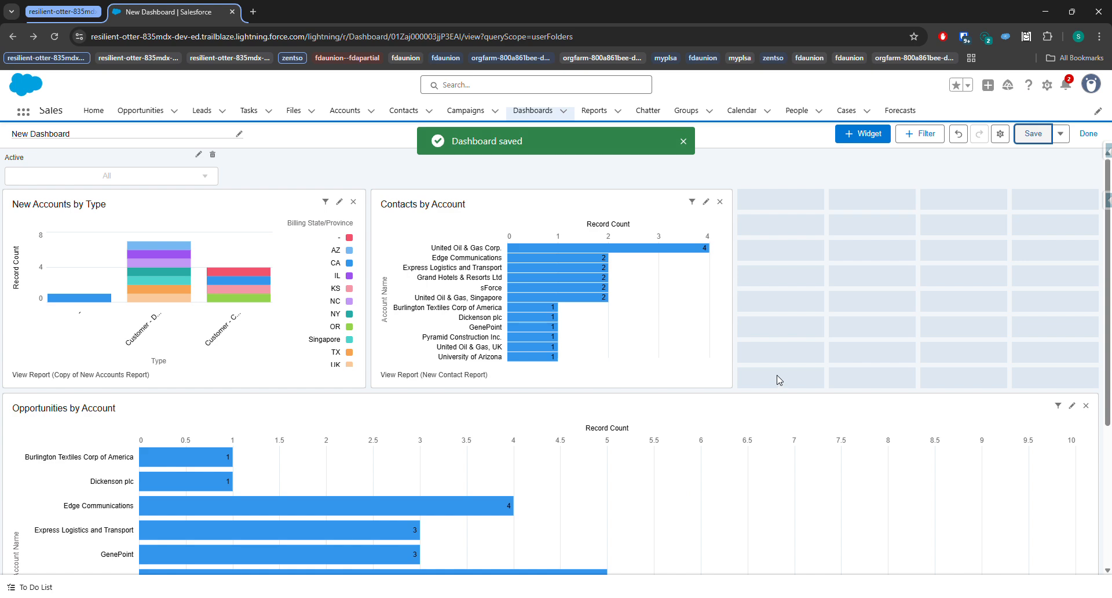
pyautogui.click(1088, 134)
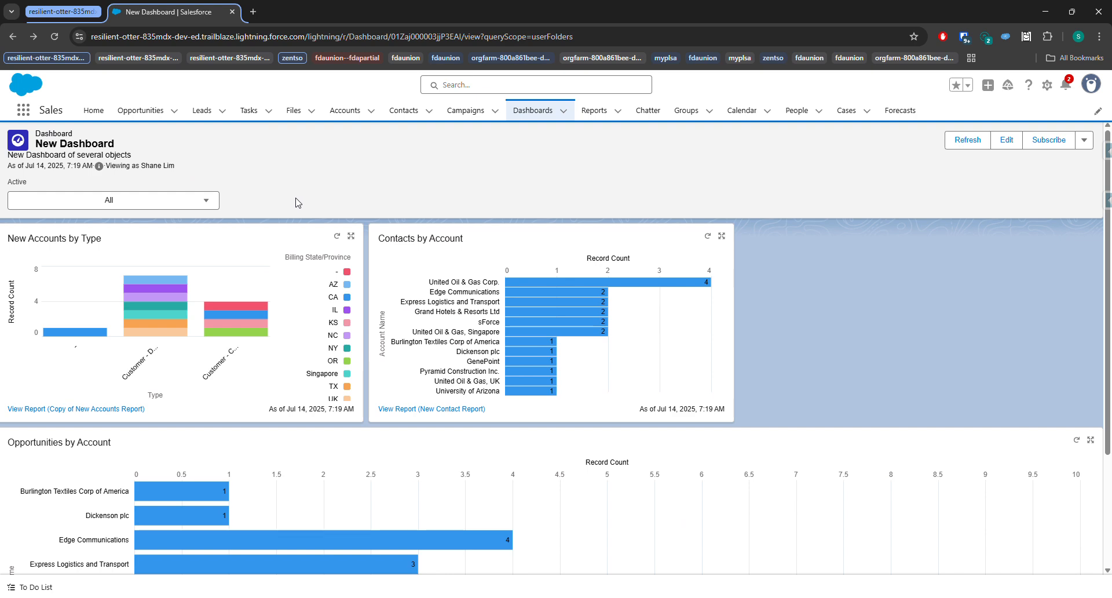
# - Filter the dashboard by Active equals No and review the accounts, contacts and opportunities charts
pyautogui.click(200, 203)
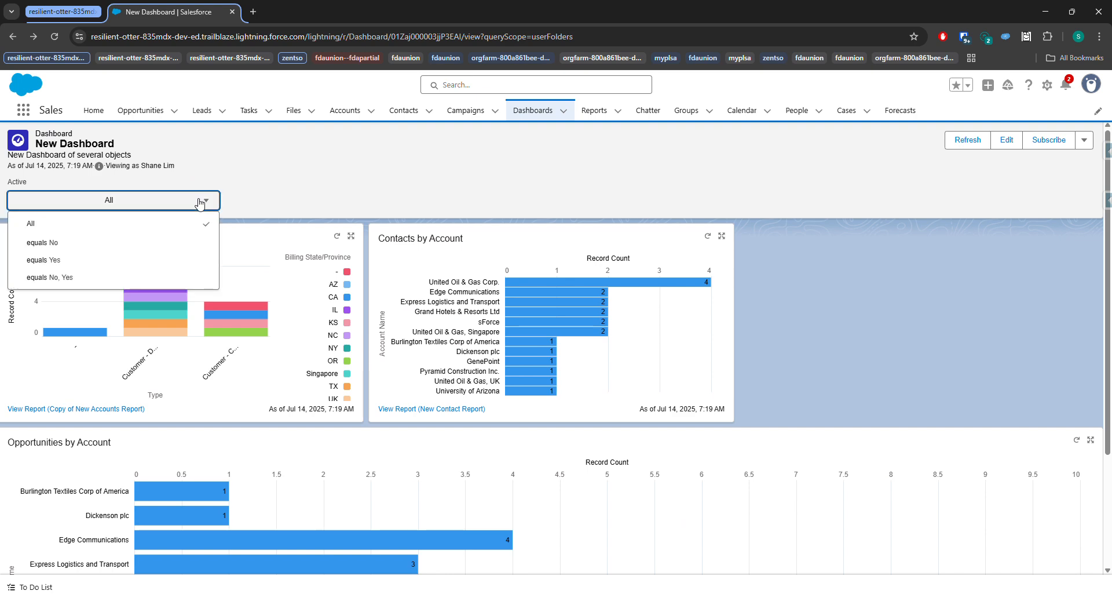
pyautogui.click(58, 242)
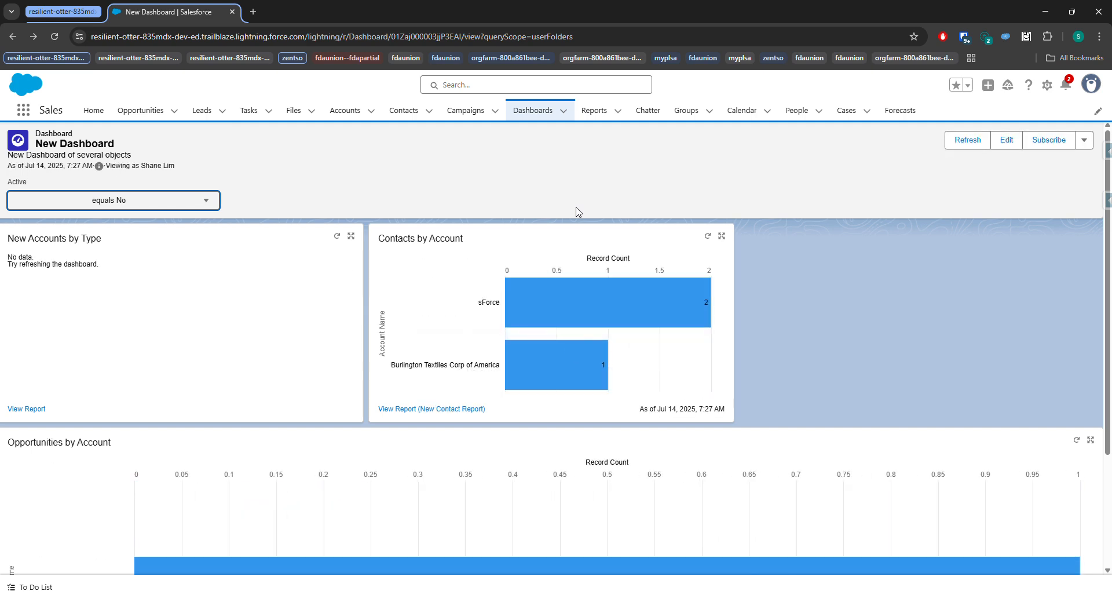
pyautogui.scroll(-3, 297, 405)
pyautogui.scroll(3, 205, 457)
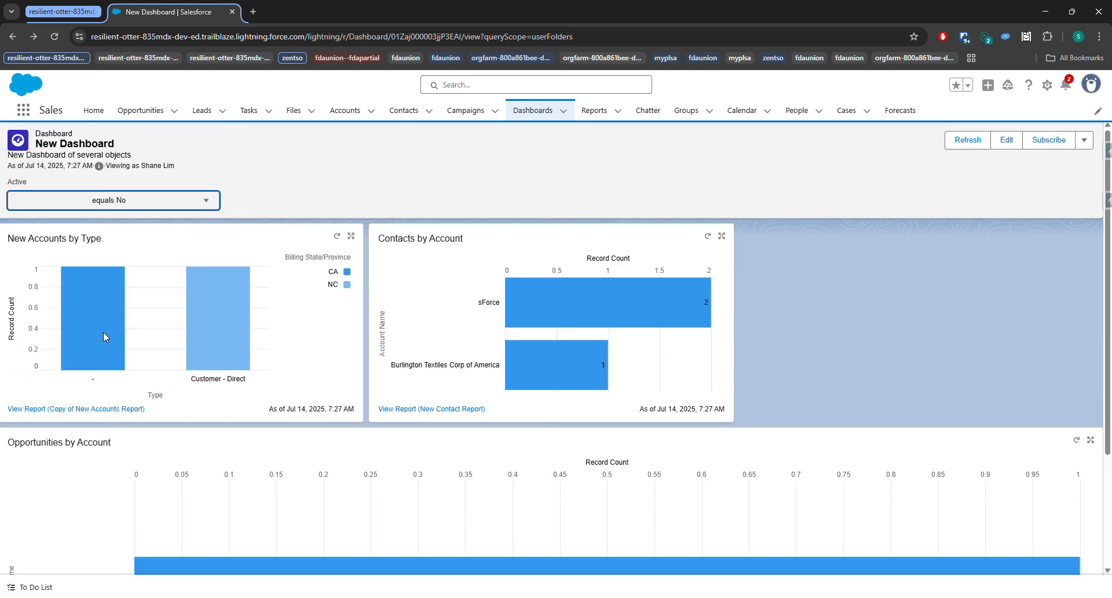
pyautogui.moveTo(103, 332)
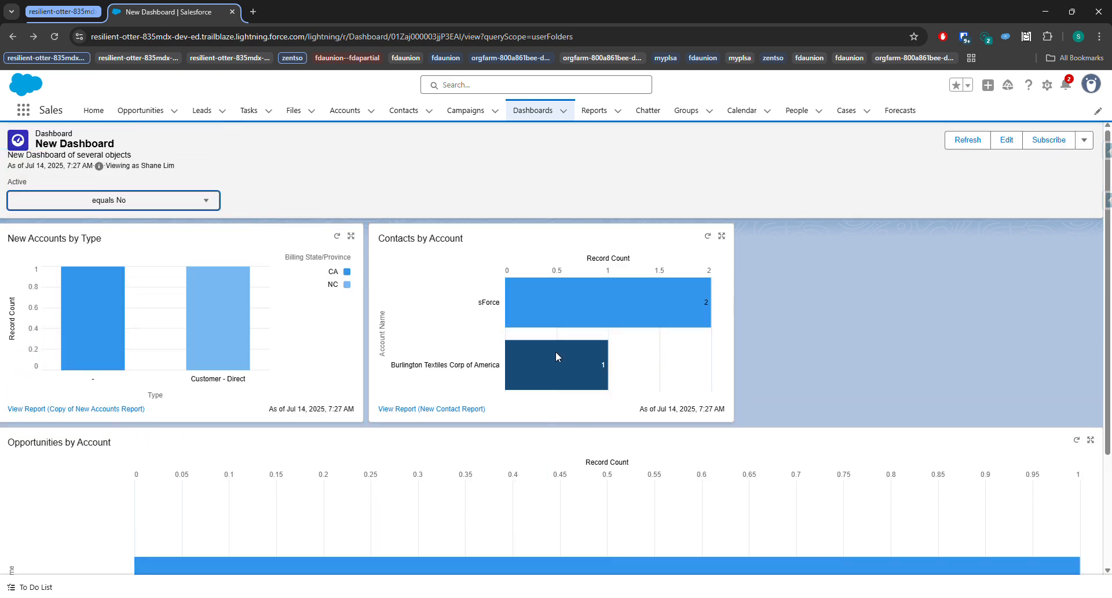
pyautogui.scroll(-1, 555, 355)
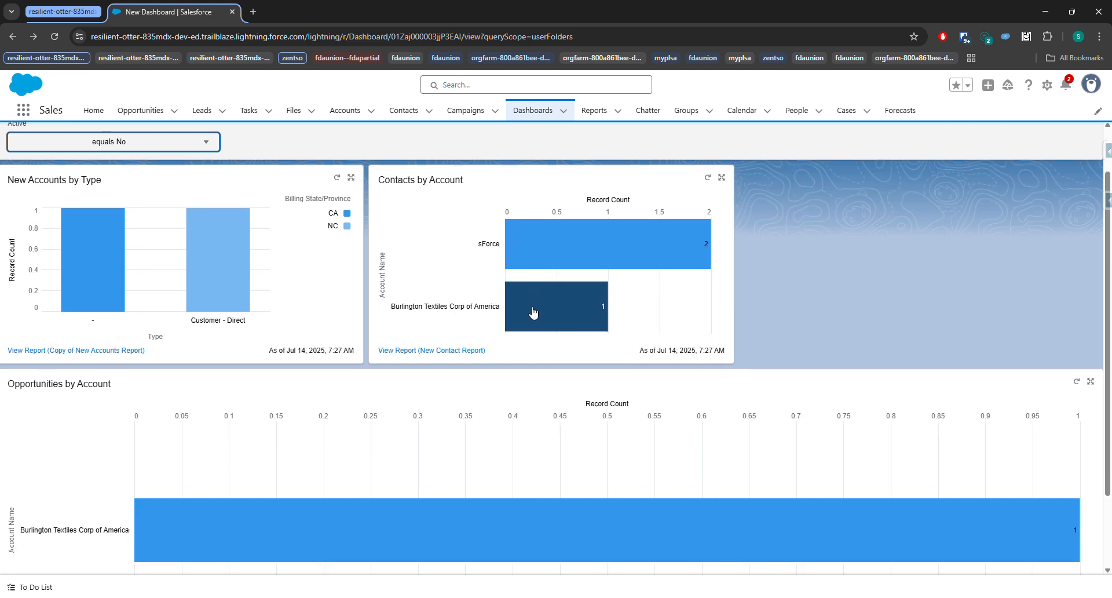
pyautogui.scroll(-1, 531, 297)
pyautogui.scroll(2, 141, 446)
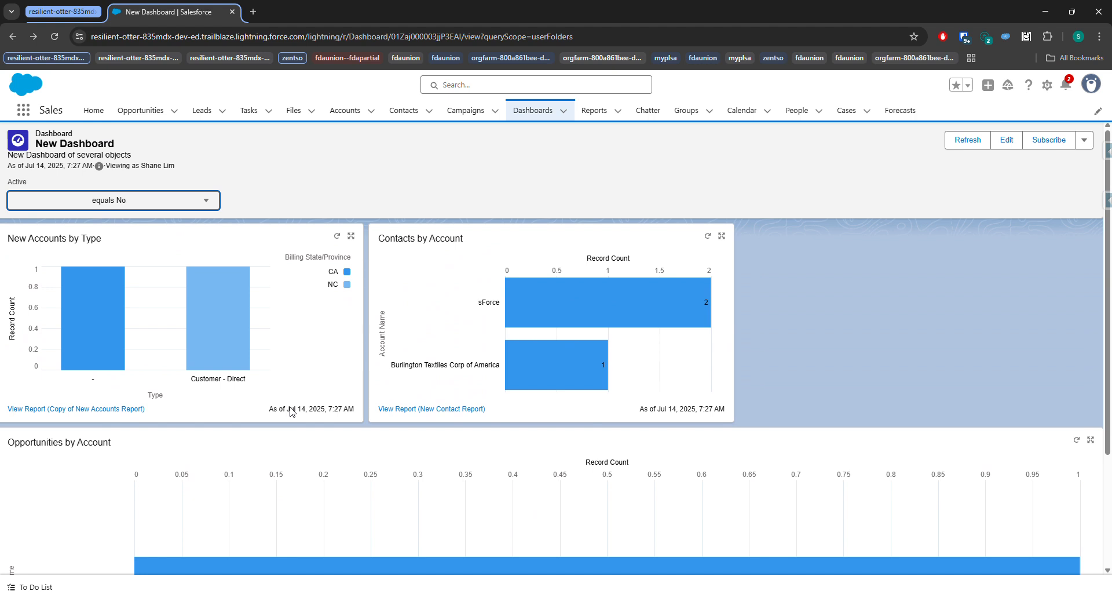
# - Switch the dashboard's Active filter to equals Yes
pyautogui.click(116, 200)
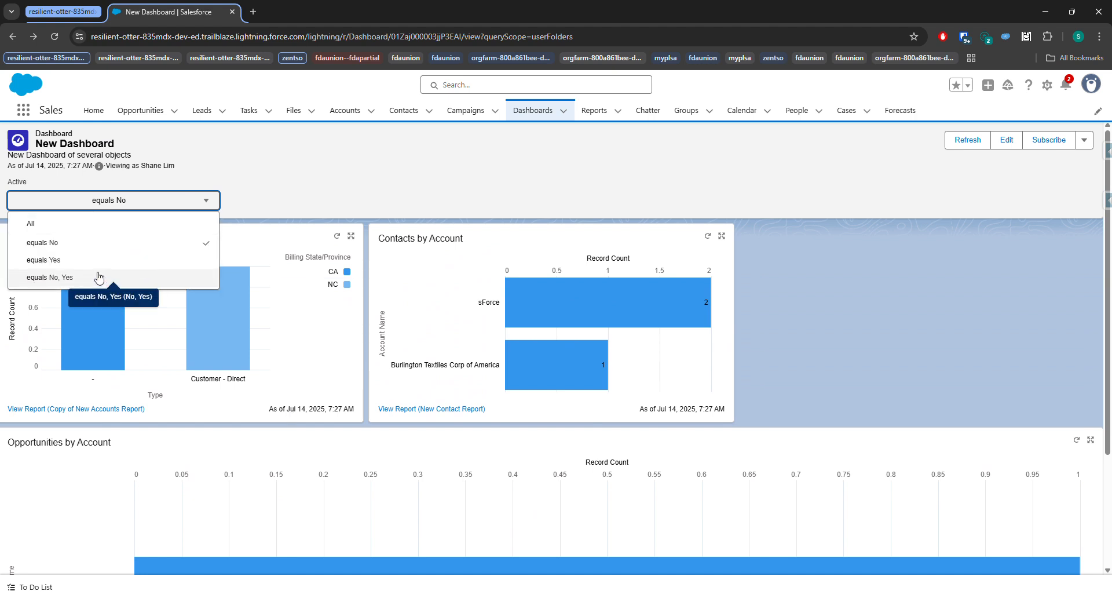
pyautogui.click(120, 275)
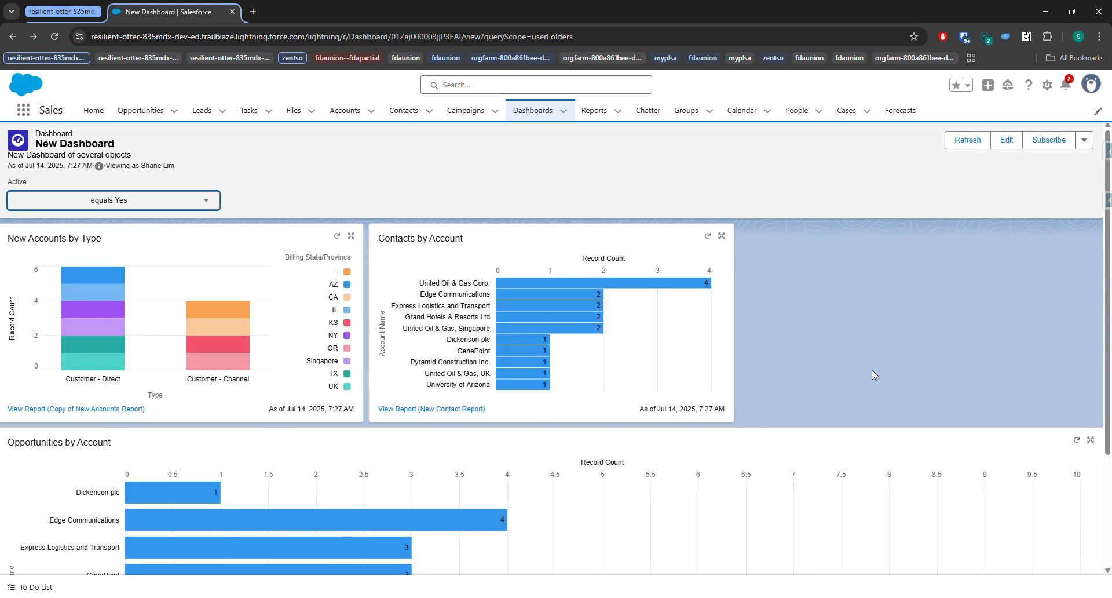
# - View the opportunities report behind the United Oil & Gas Corp. bar in the Opportunities by Account chart, and return to the dashboard
pyautogui.scroll(-2, 145, 436)
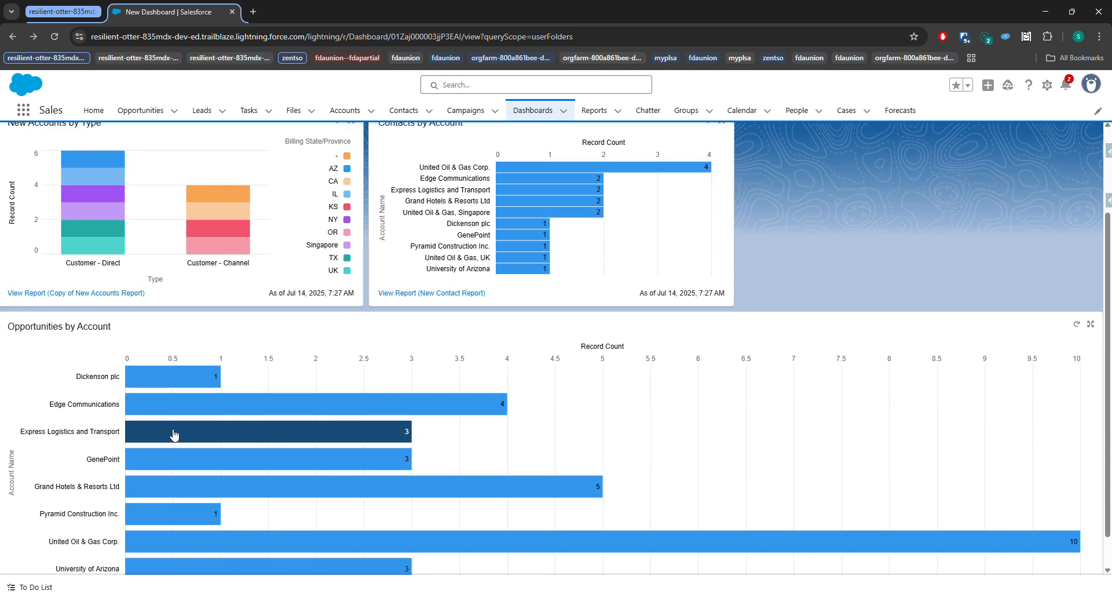
pyautogui.scroll(1, 234, 411)
pyautogui.scroll(-2, 348, 387)
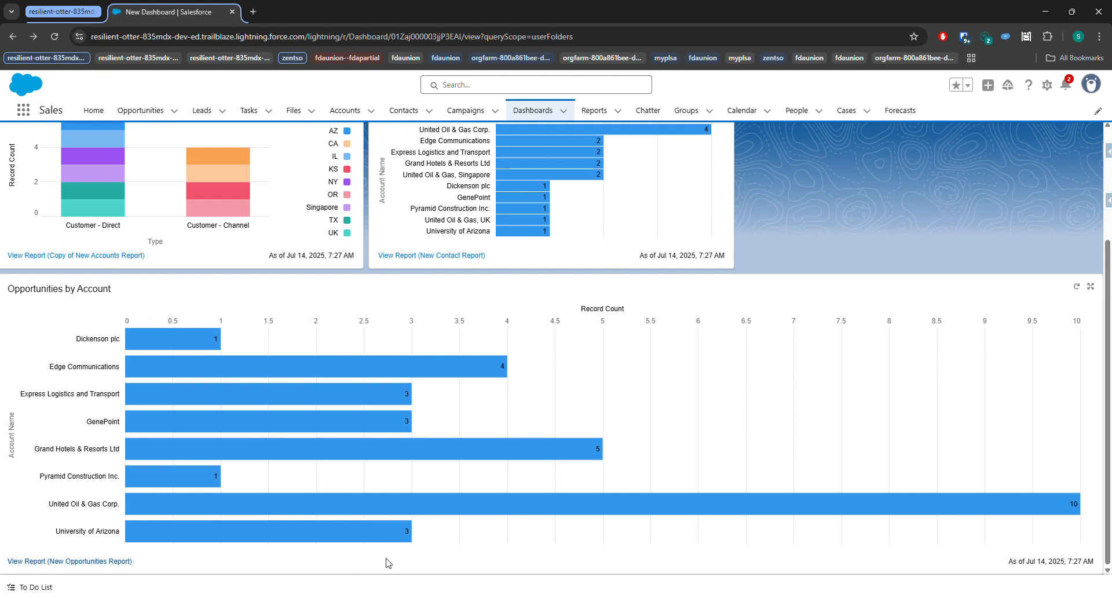
pyautogui.click(545, 504)
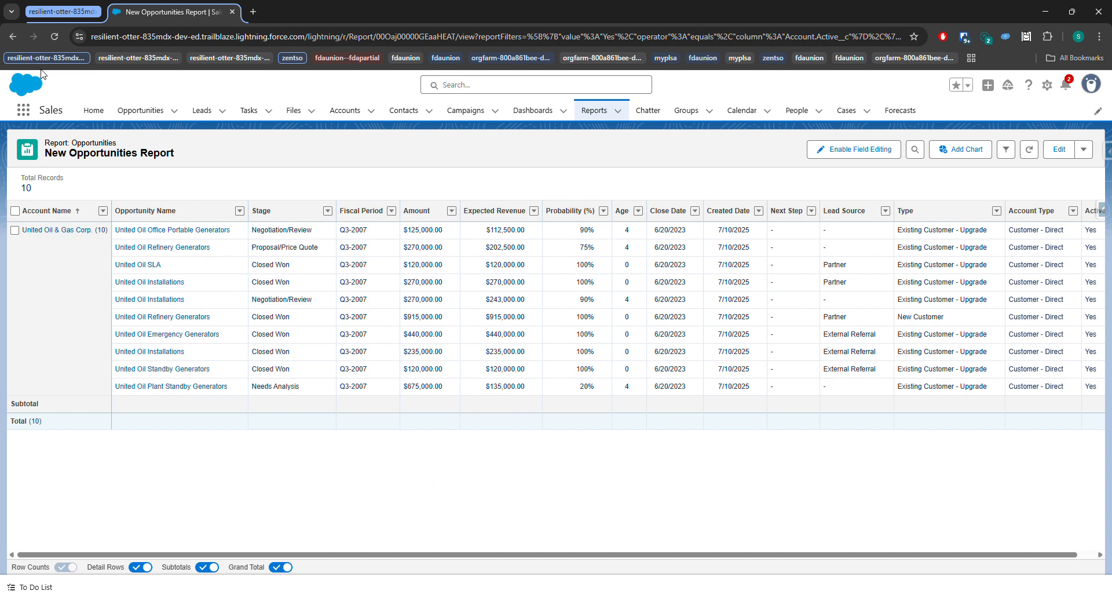
pyautogui.click(13, 36)
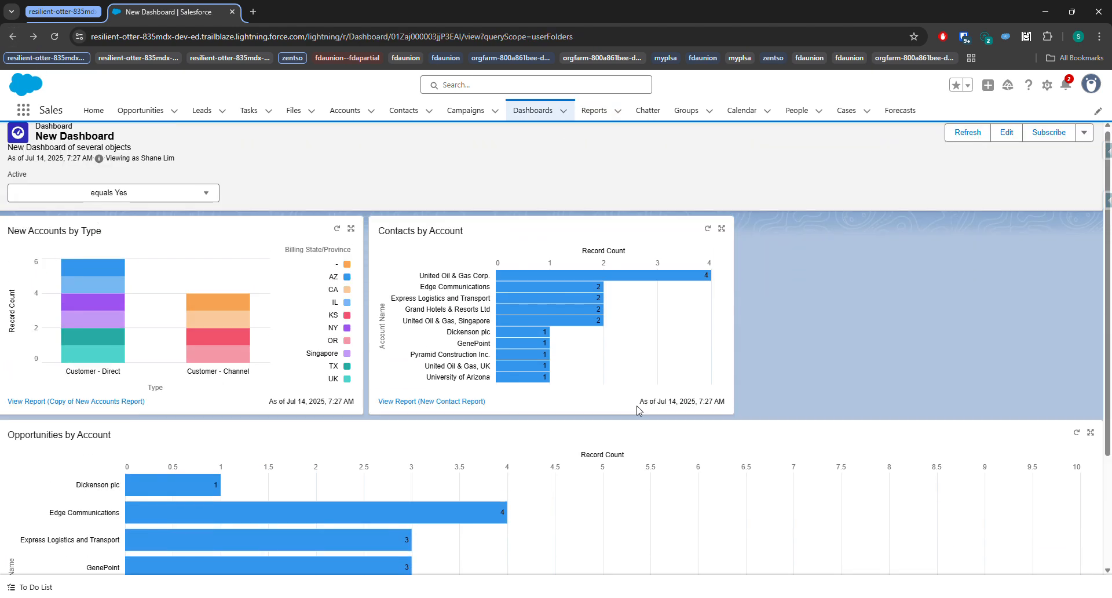